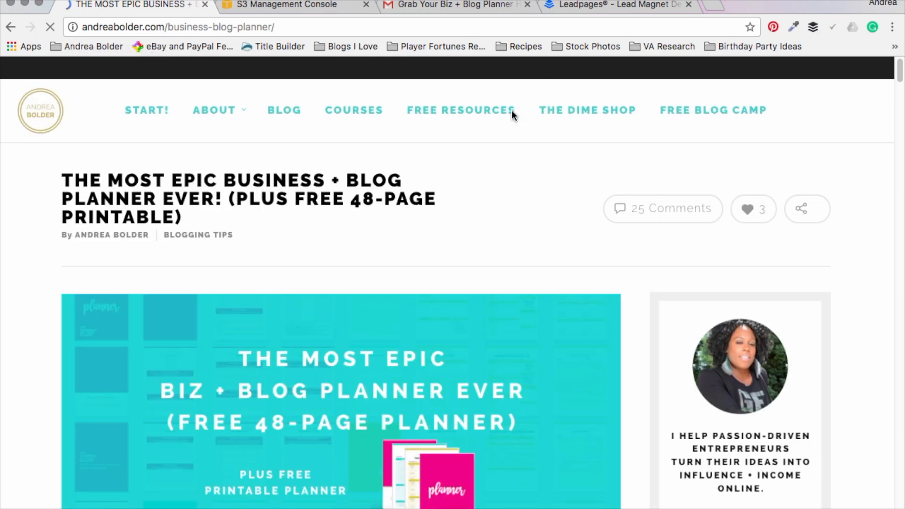
# Go to the site's WordPress dashboard and open its media library.
pyautogui.moveTo(41, 92)
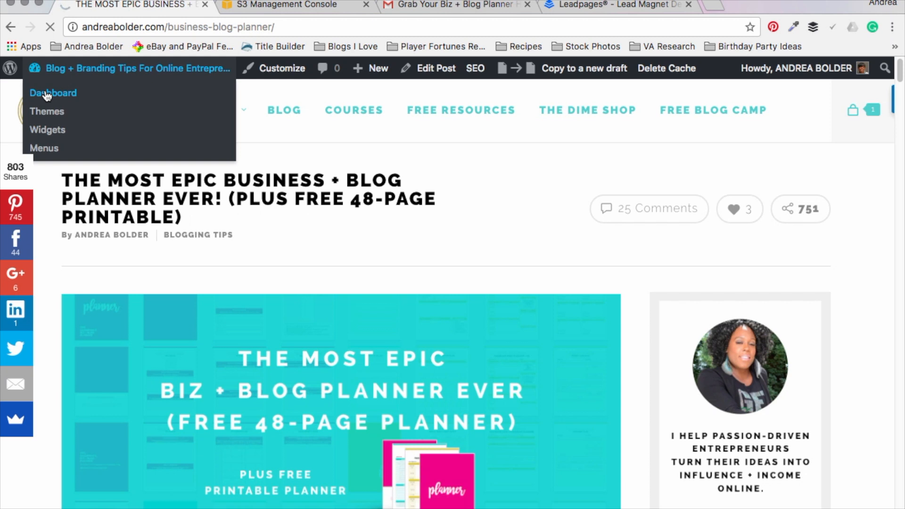
pyautogui.click(47, 94)
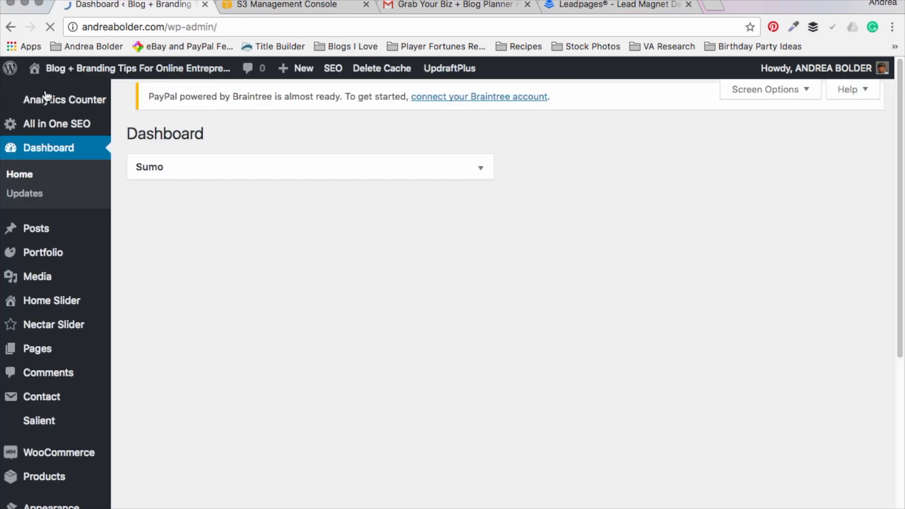
pyautogui.click(482, 344)
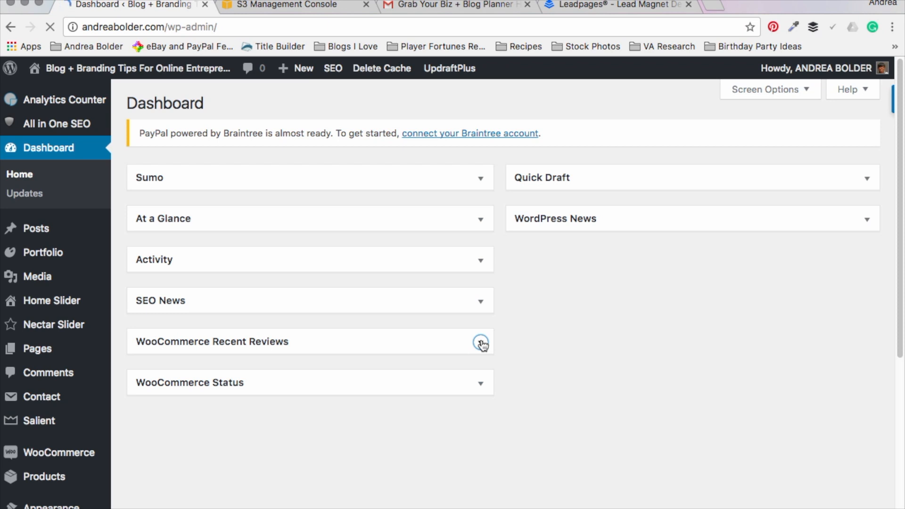
pyautogui.moveTo(43, 280)
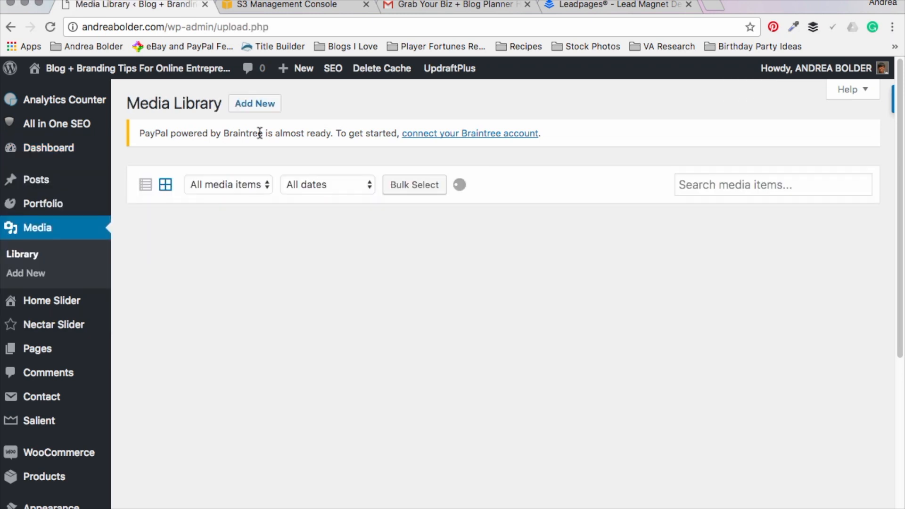
# Upload the 00_The_Champions_Business_Blog_Planner PDF to the media library.
pyautogui.click(259, 105)
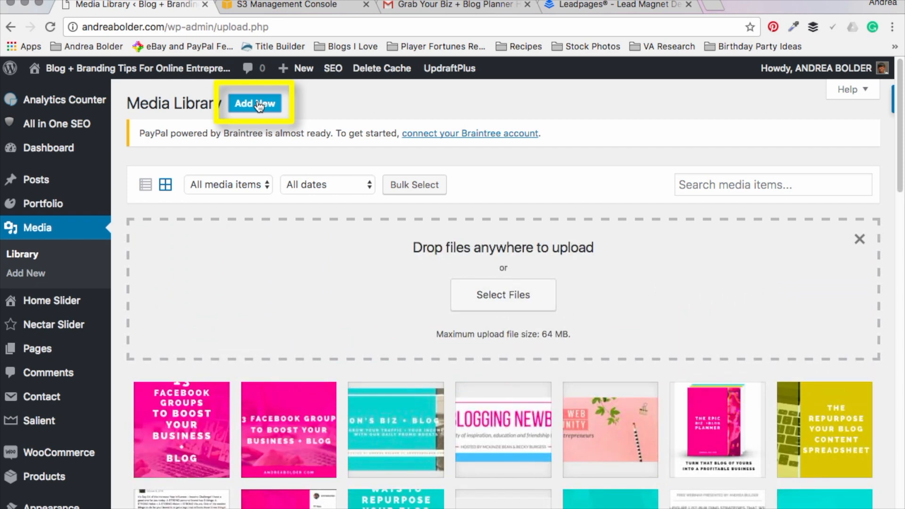
pyautogui.click(508, 293)
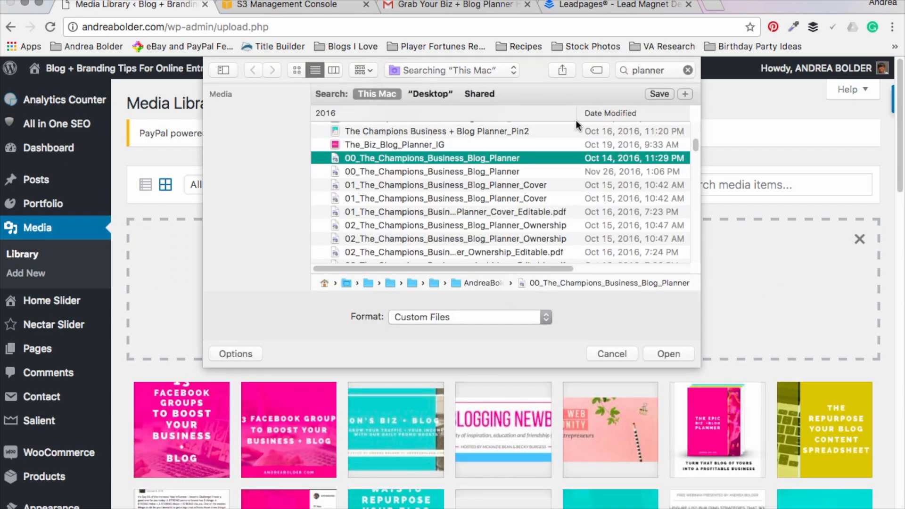
pyautogui.click(665, 354)
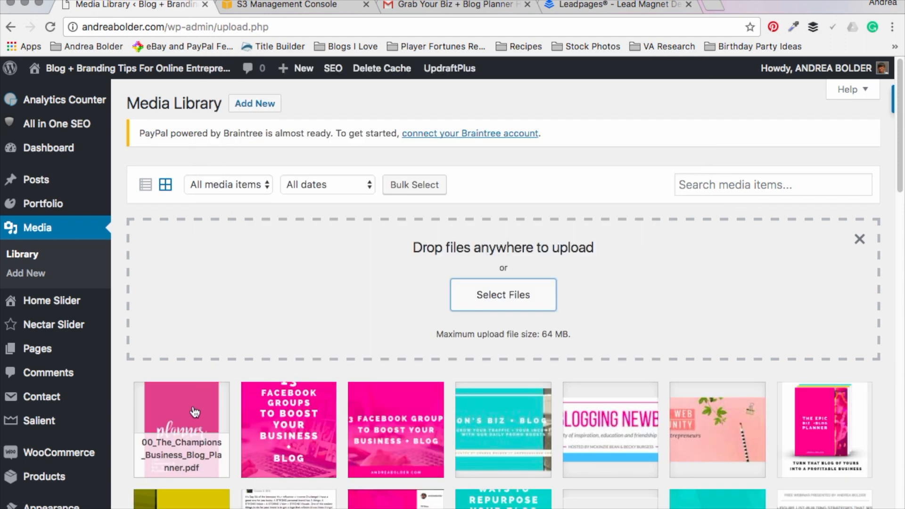
# In the uploaded planner PDF's attachment details, copy the title into the description and select the file URL.
pyautogui.click(187, 427)
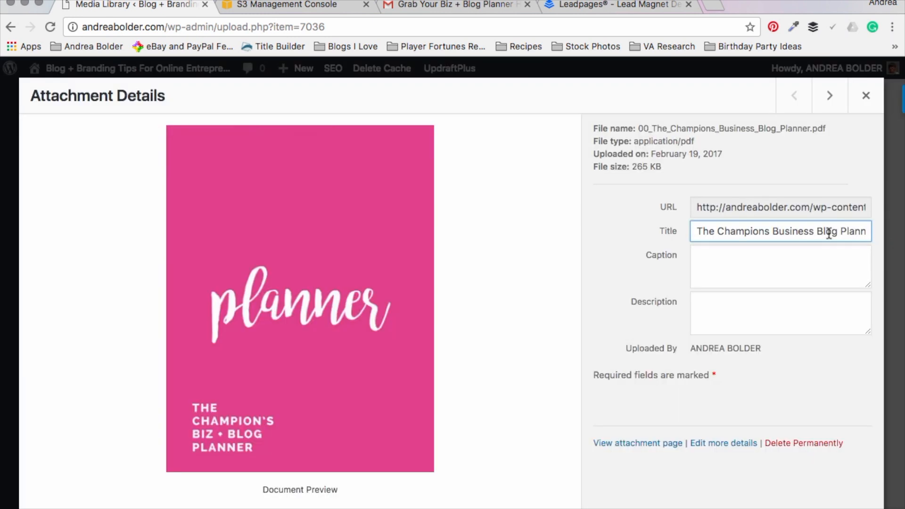
pyautogui.tripleClick(829, 234)
pyautogui.hotkey('ctrl', 'c')
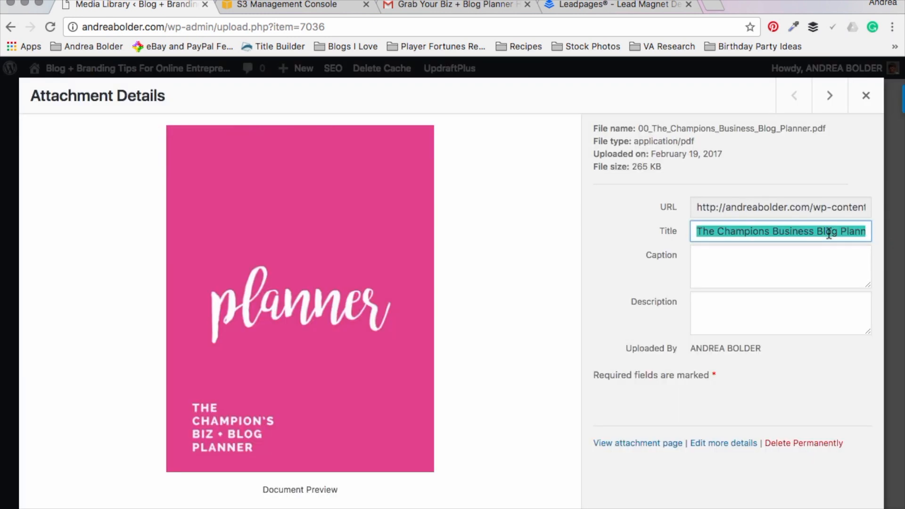
pyautogui.click(800, 312)
pyautogui.hotkey('ctrl', 'v')
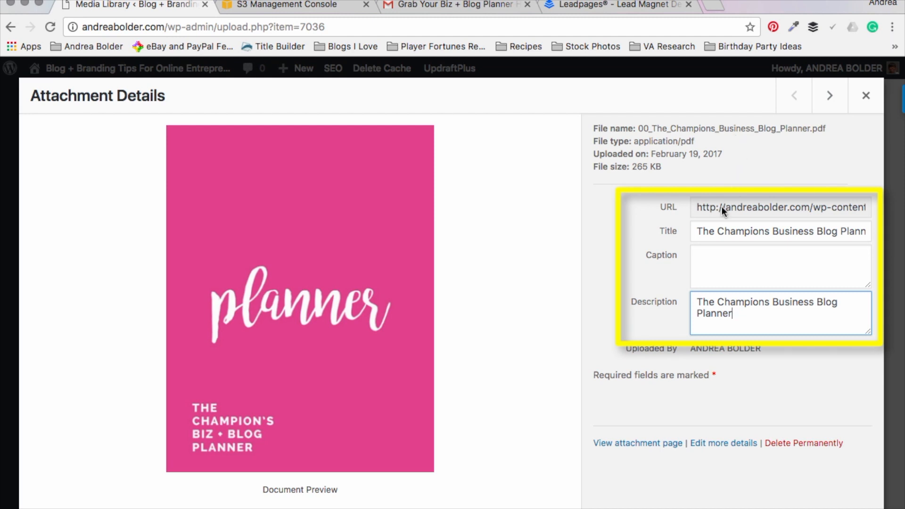
pyautogui.click(796, 214)
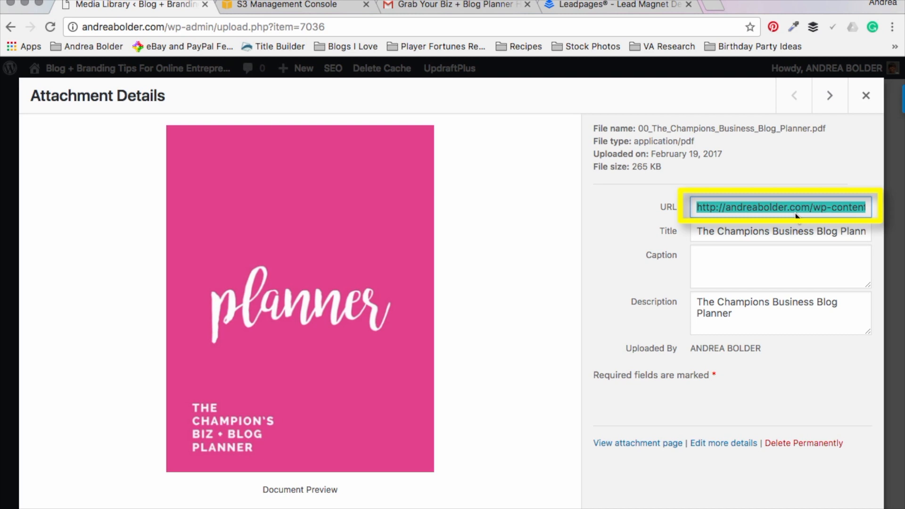
pyautogui.click(866, 96)
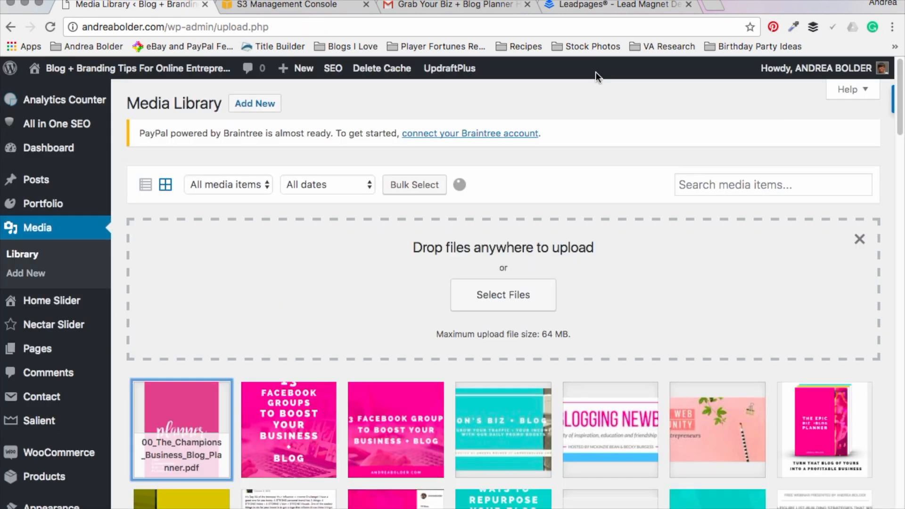
# Switch to the AWS Management Console, sign in and open the S3 service.
pyautogui.click(302, 6)
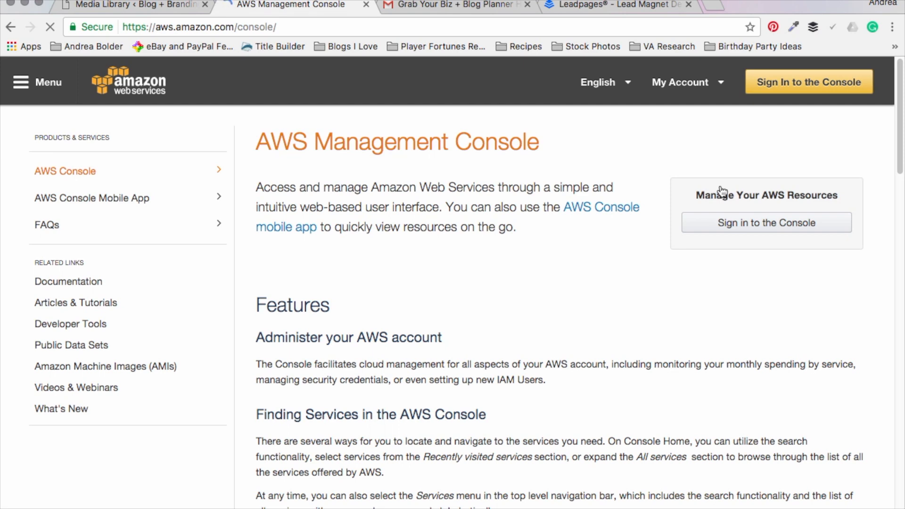
pyautogui.click(772, 84)
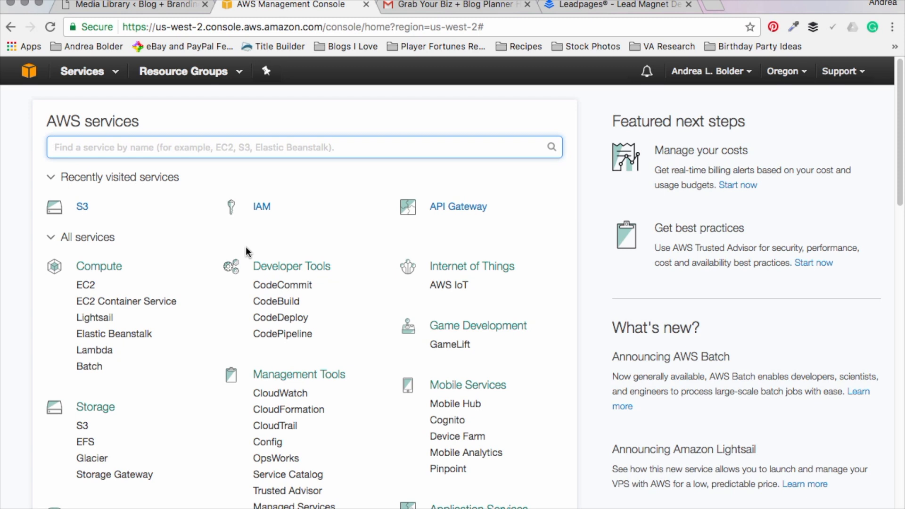
pyautogui.click(80, 207)
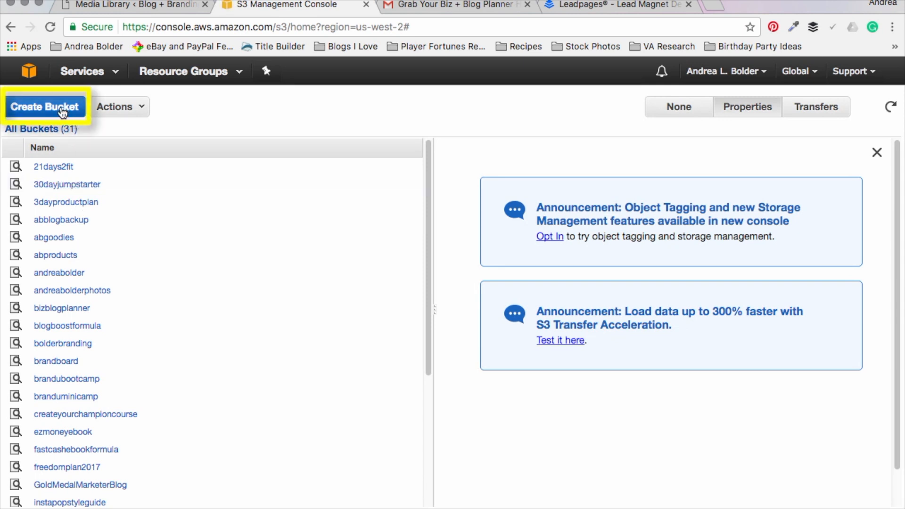
# Create a bucket named contentupgradetest in the Northern California region.
pyautogui.click(60, 106)
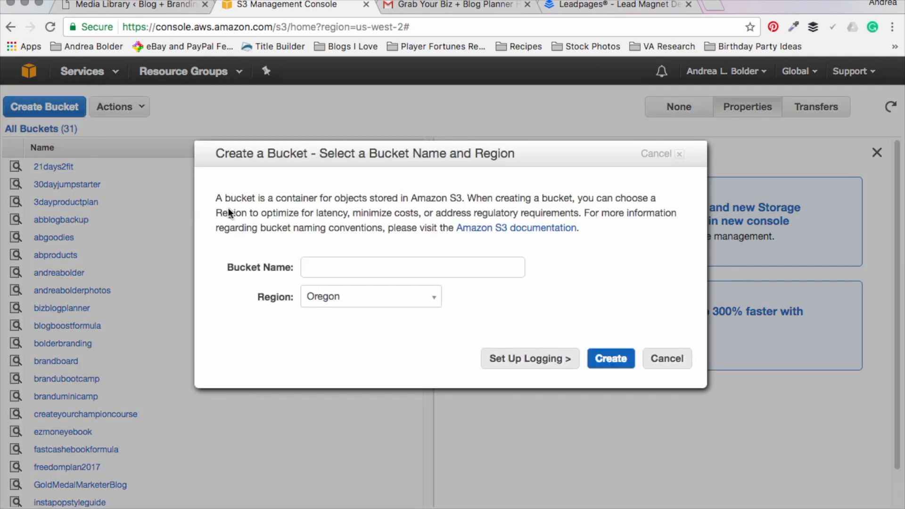
pyautogui.click(307, 266)
pyautogui.write('contentupgradetest')
pyautogui.click(420, 296)
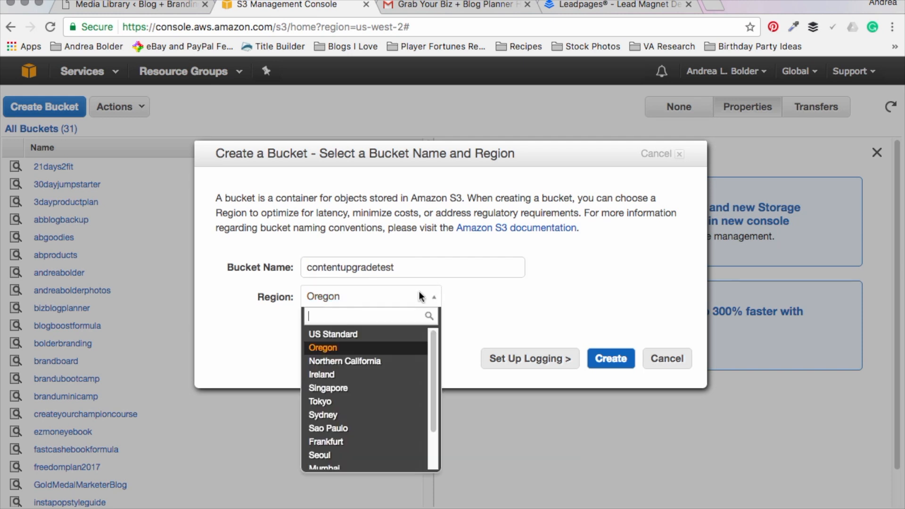
pyautogui.click(398, 361)
pyautogui.click(611, 358)
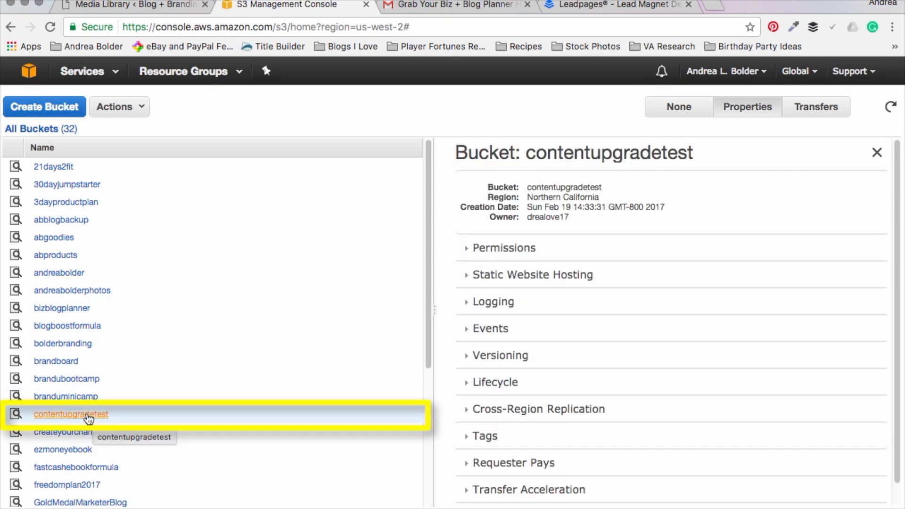
# Upload 00_The_Champions_Business_Blog_Planner to the contentupgradetest bucket and select the uploaded file.
pyautogui.click(71, 414)
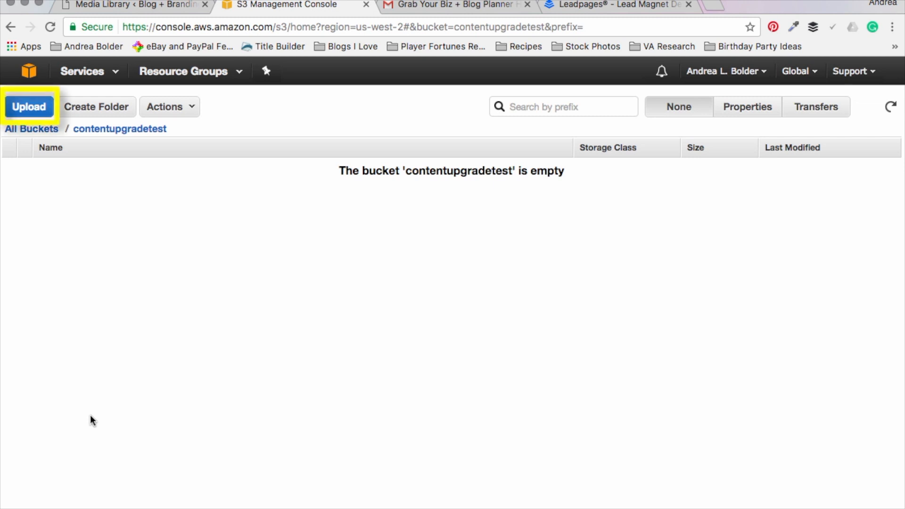
pyautogui.click(30, 110)
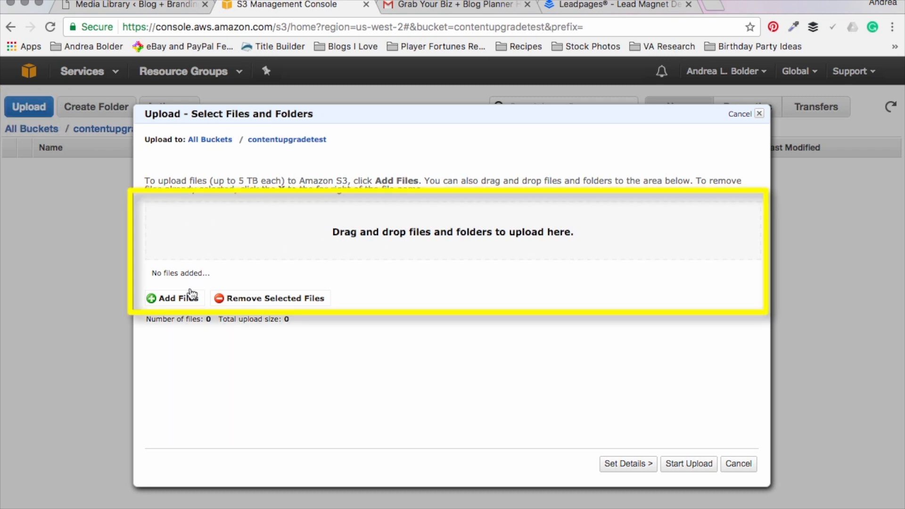
pyautogui.click(162, 299)
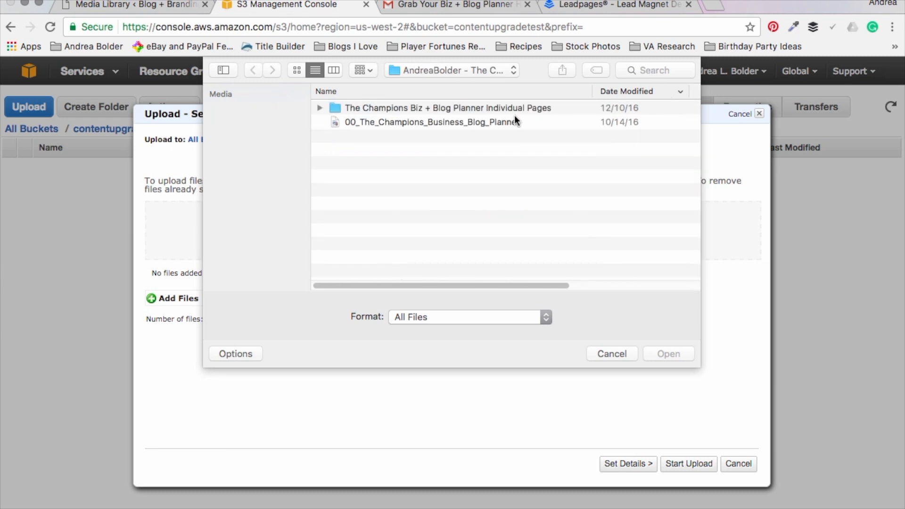
pyautogui.click(492, 122)
pyautogui.click(667, 355)
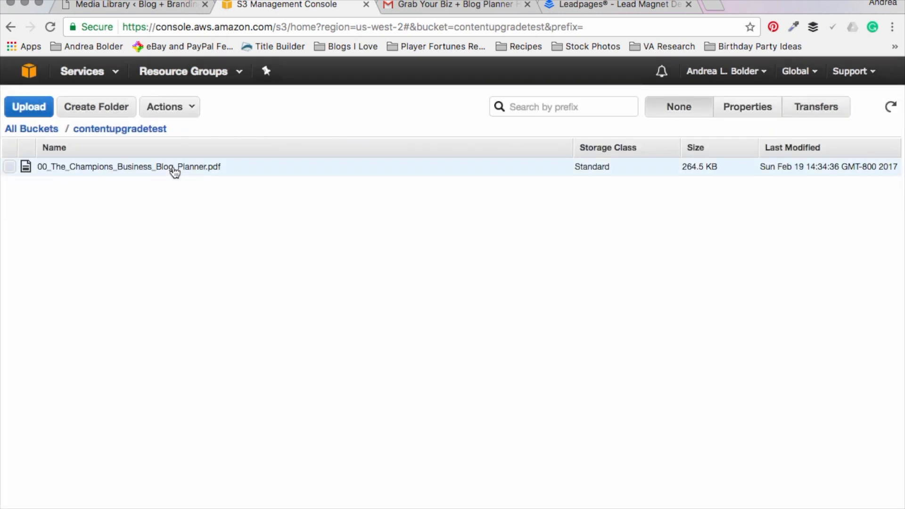
pyautogui.click(174, 169)
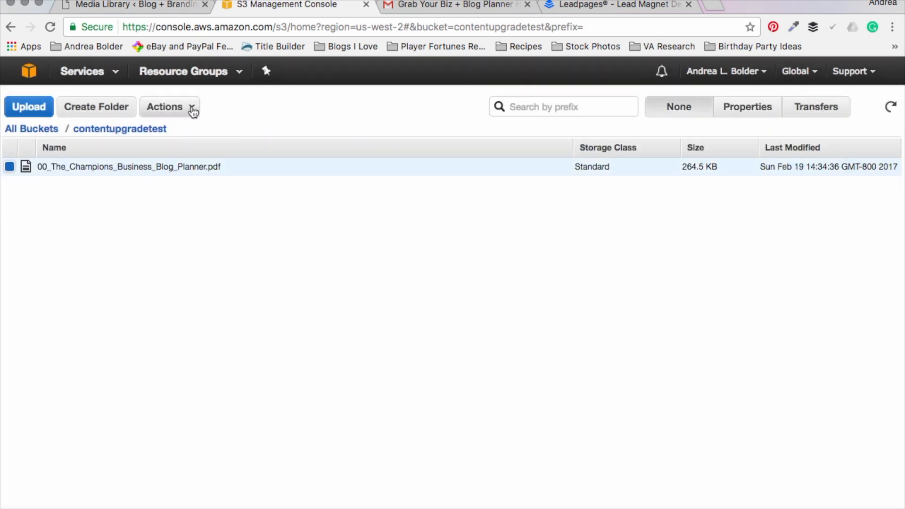
pyautogui.click(192, 108)
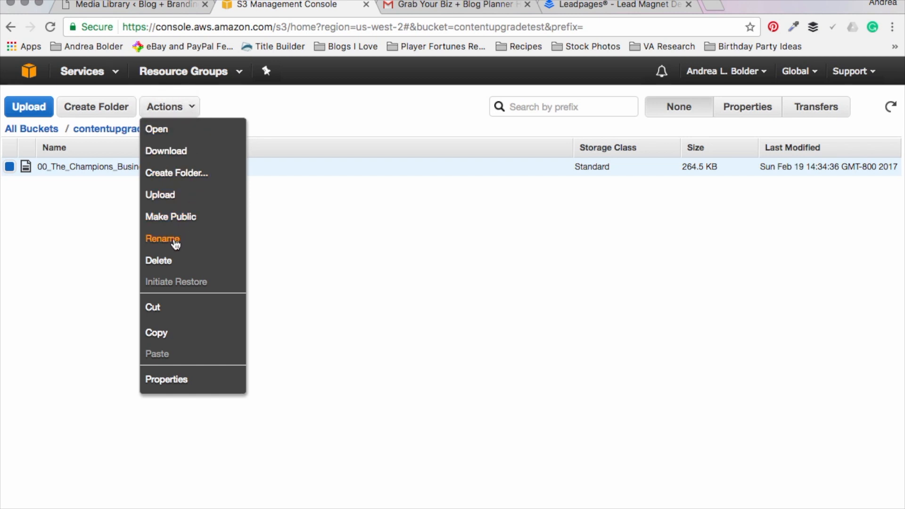
pyautogui.click(176, 244)
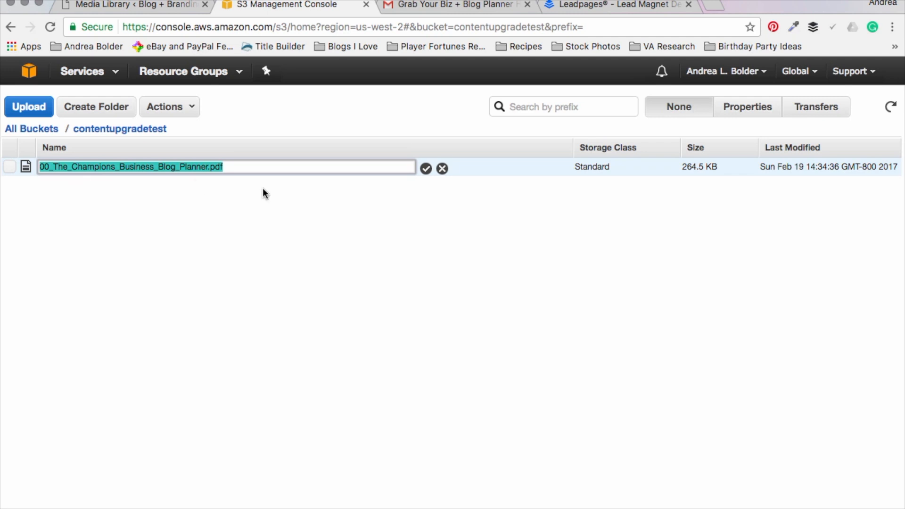
pyautogui.click(442, 170)
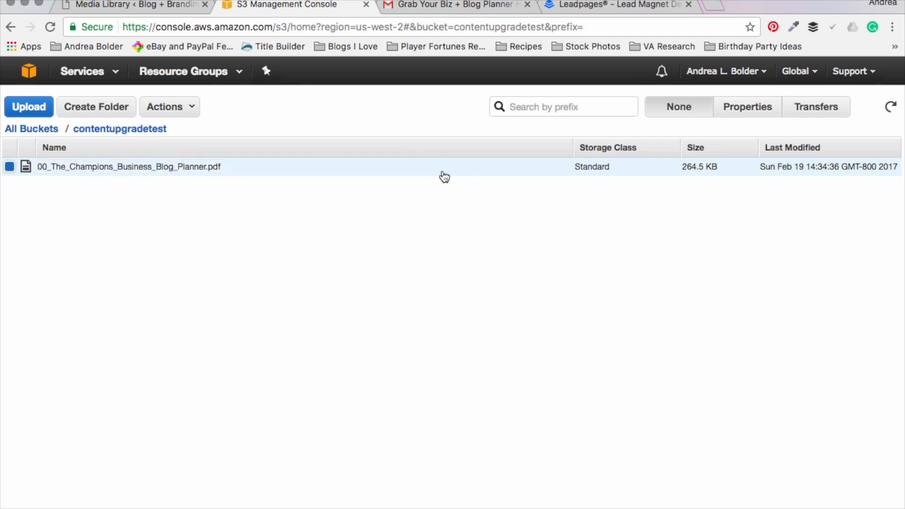
# Make the selected planner PDF in the bucket public.
pyautogui.click(193, 111)
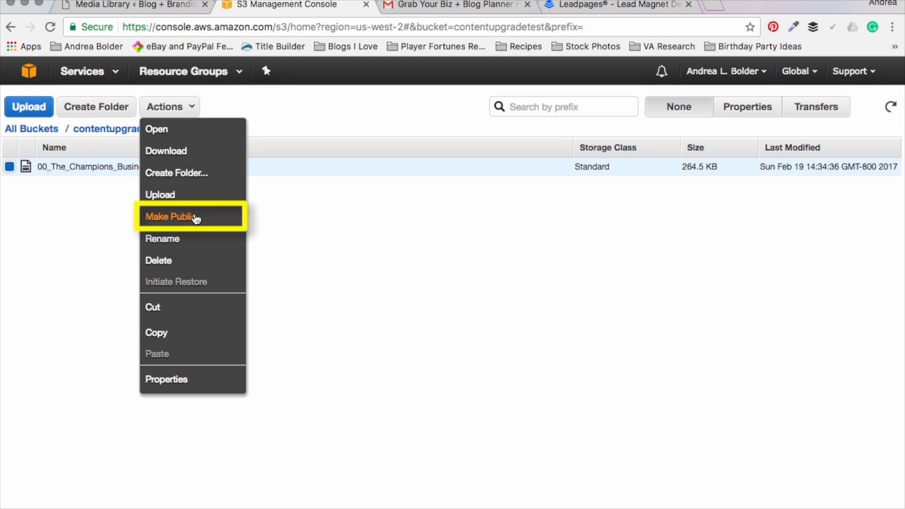
pyautogui.click(191, 217)
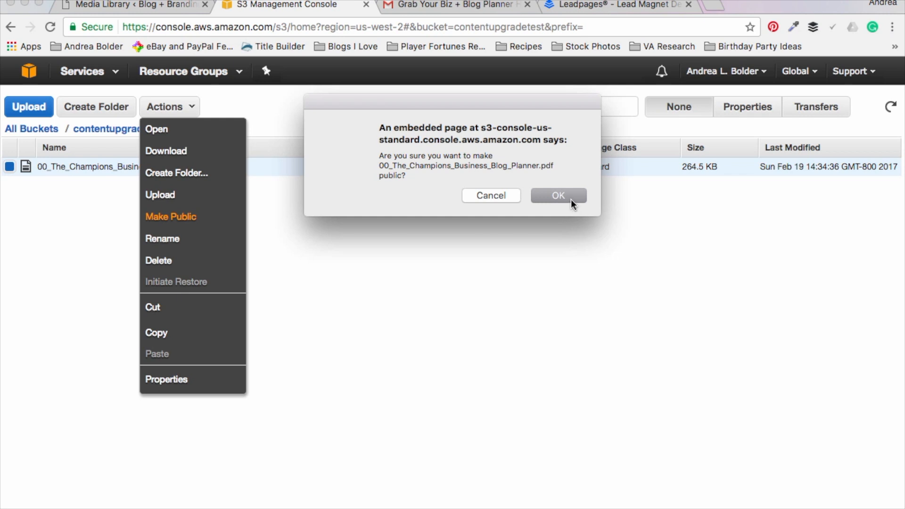
pyautogui.click(558, 197)
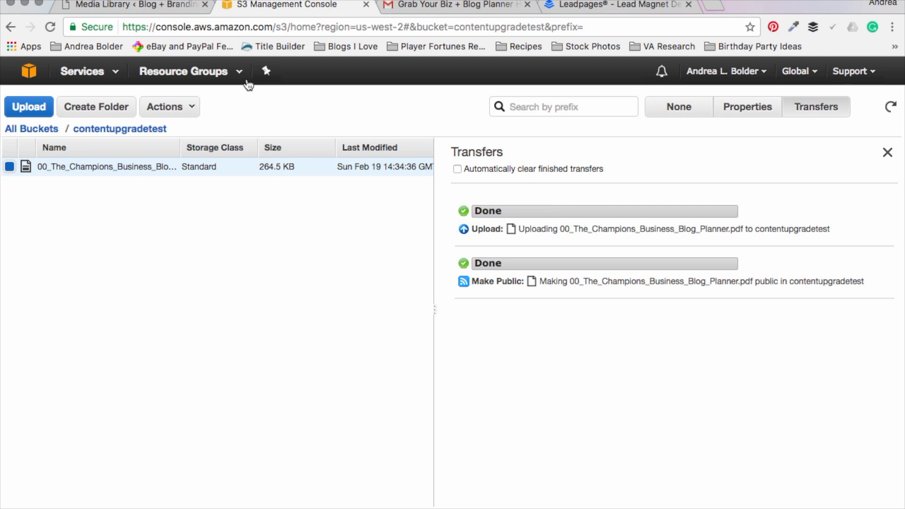
# Show the planner PDF's properties and select its full link.
pyautogui.click(191, 112)
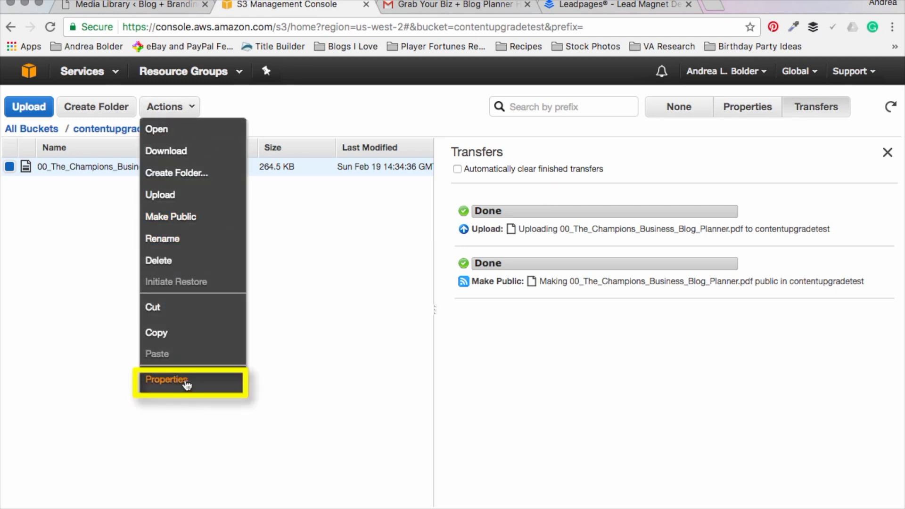
pyautogui.click(187, 383)
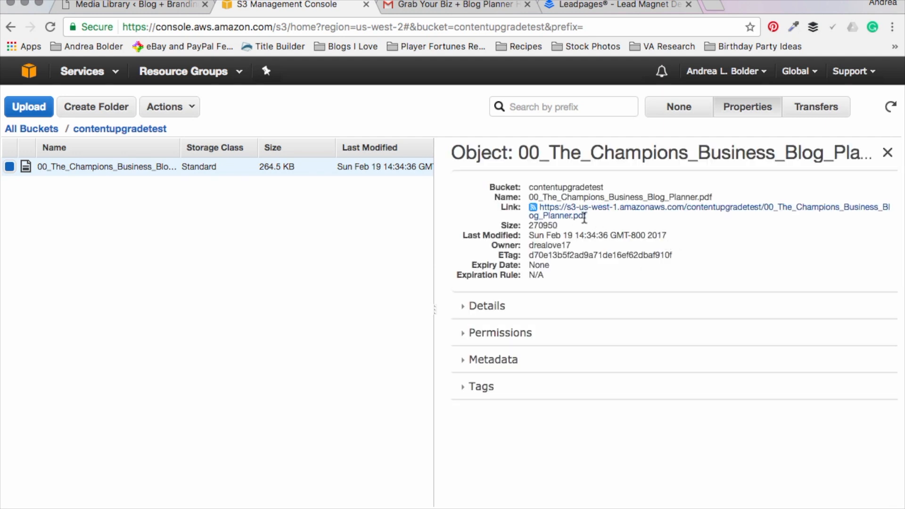
pyautogui.moveTo(585, 216); pyautogui.dragTo(544, 209)
pyautogui.click(609, 225)
# Switch to Leadpages and create a new Leadbox with the Standard Builder.
pyautogui.click(284, 5)
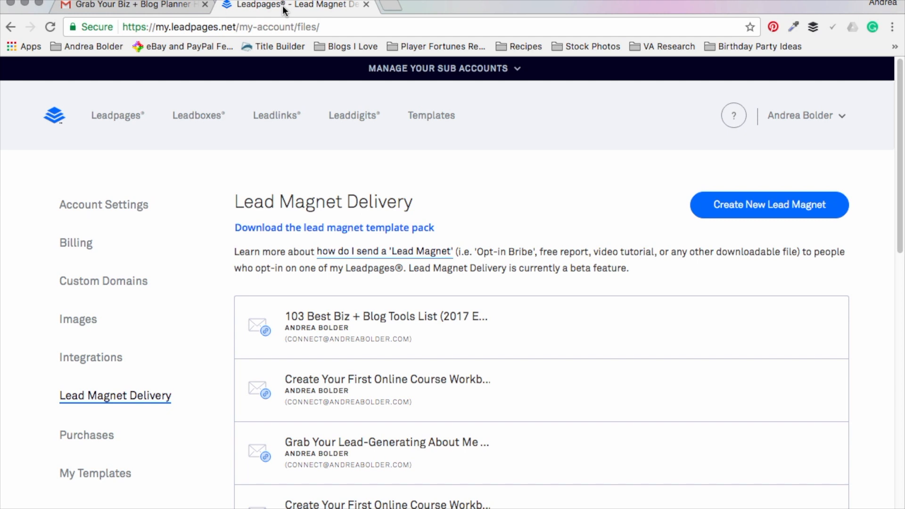
pyautogui.click(193, 114)
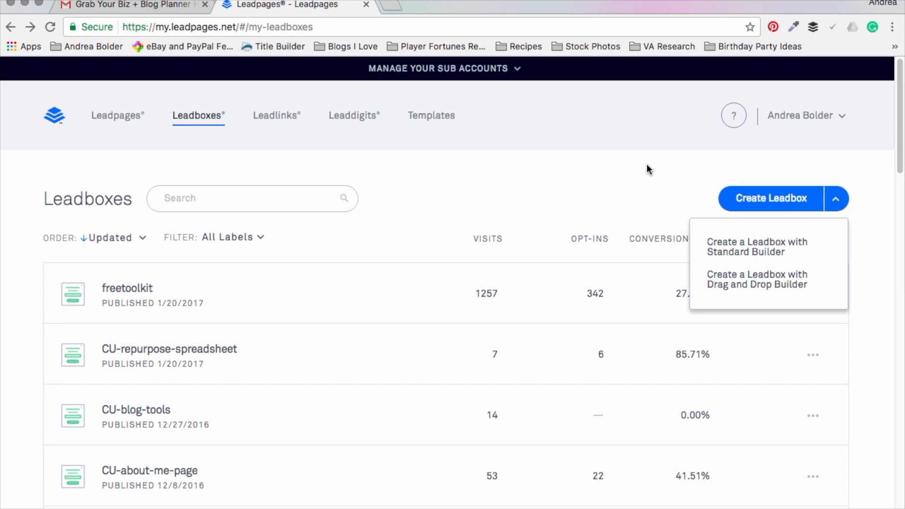
pyautogui.click(775, 249)
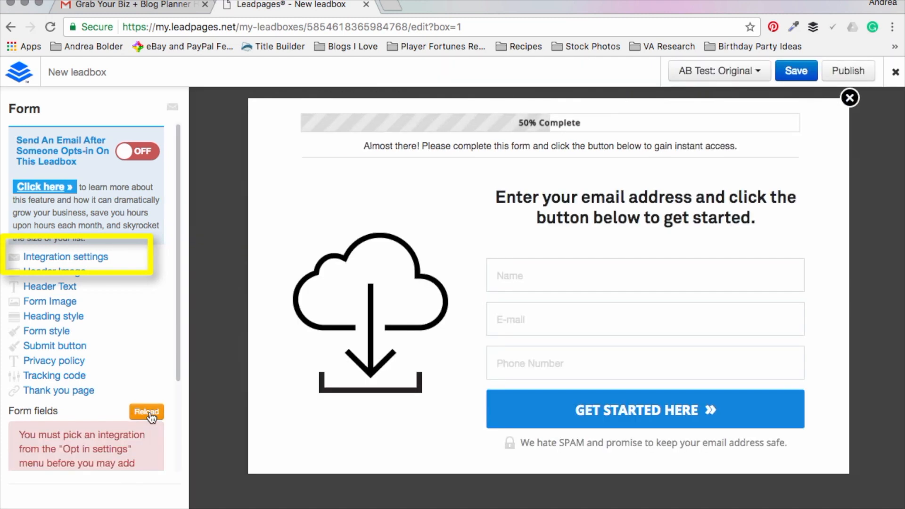
# Integrate the Leadbox form with AWeber using the Online Business web form, and apply the integration to the form.
pyautogui.click(96, 258)
pyautogui.click(162, 179)
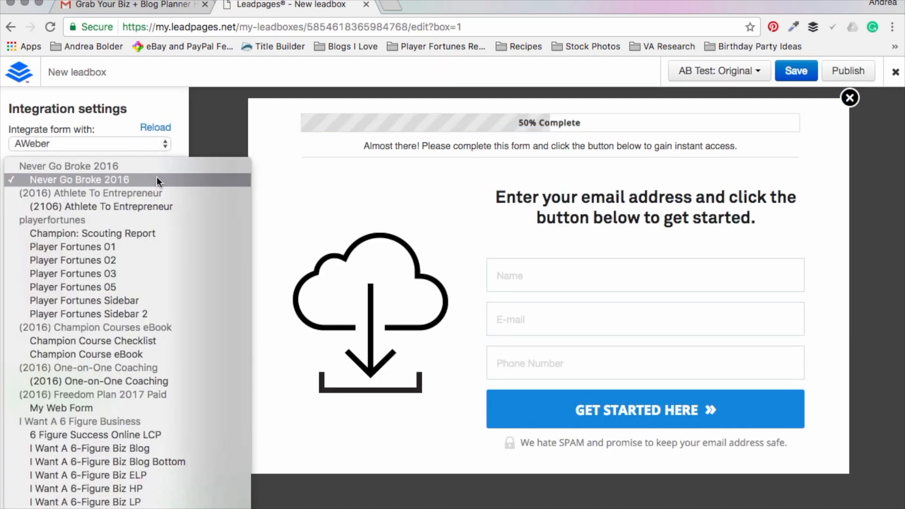
pyautogui.scroll(10, 146, 193)
pyautogui.click(107, 170)
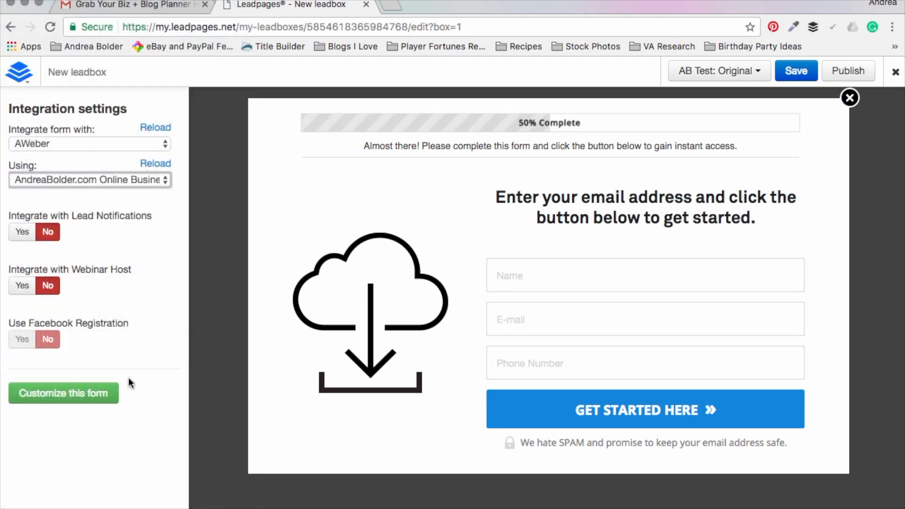
pyautogui.click(86, 398)
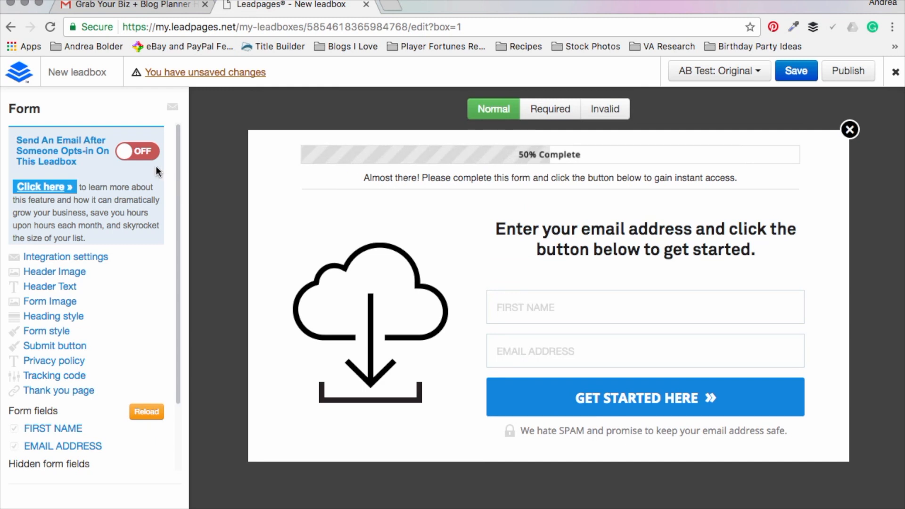
# Turn on the opt-in email, choose The Champions Biz + Blog Planner.zip as the lead magnet, and review its email message.
pyautogui.click(144, 156)
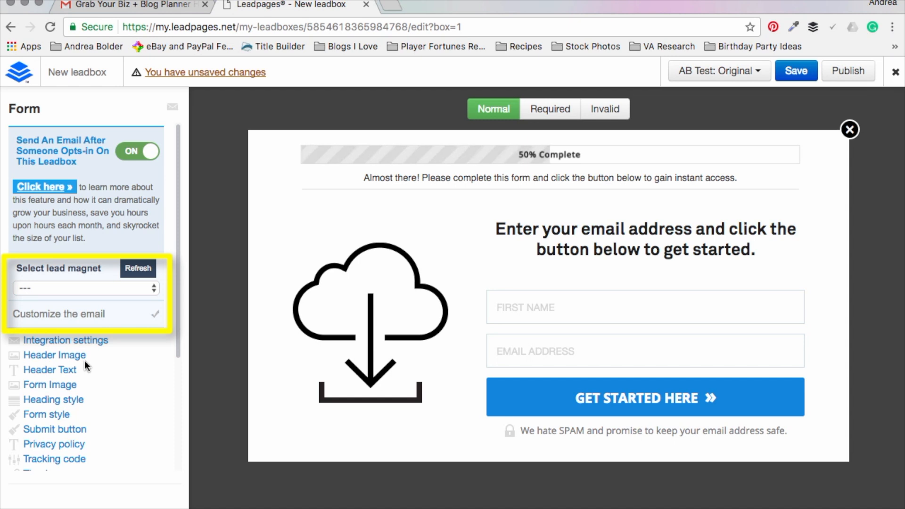
pyautogui.click(151, 291)
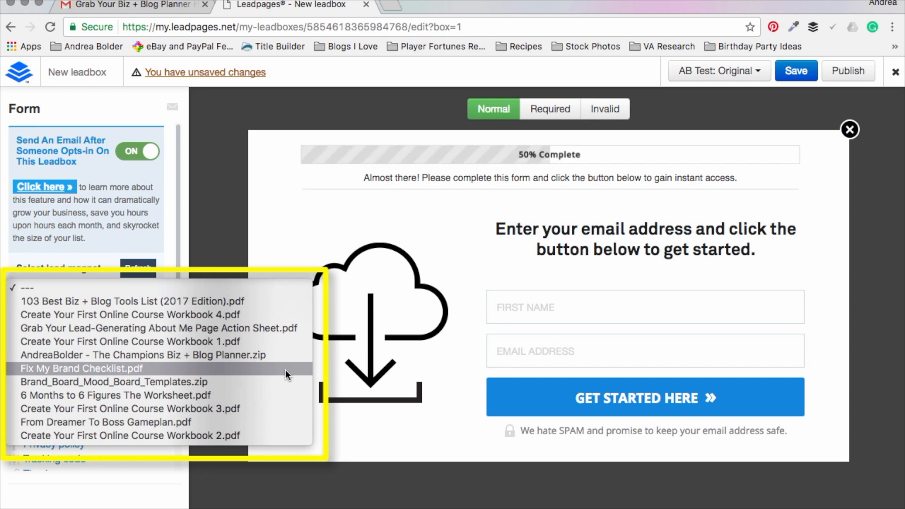
pyautogui.click(253, 356)
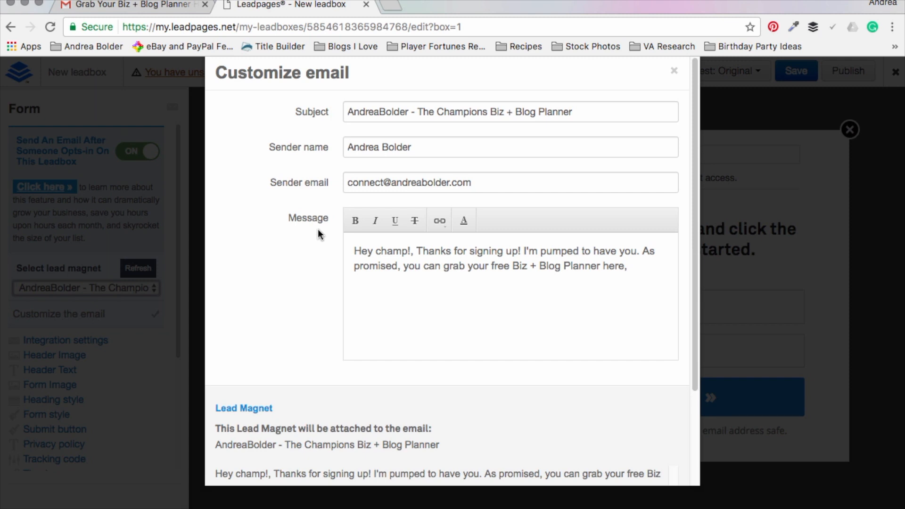
pyautogui.click(518, 305)
pyautogui.click(874, 274)
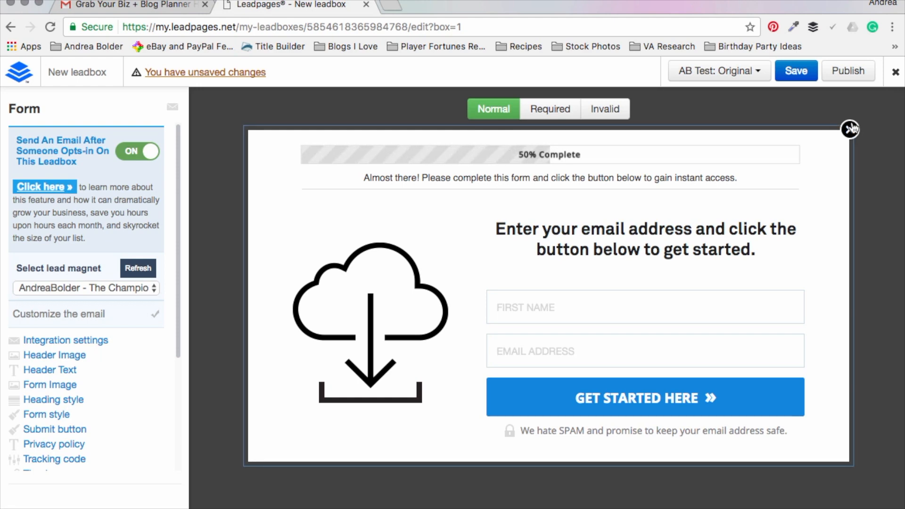
# Switch to Gmail and examine the received planner delivery email down to its download button.
pyautogui.click(169, 8)
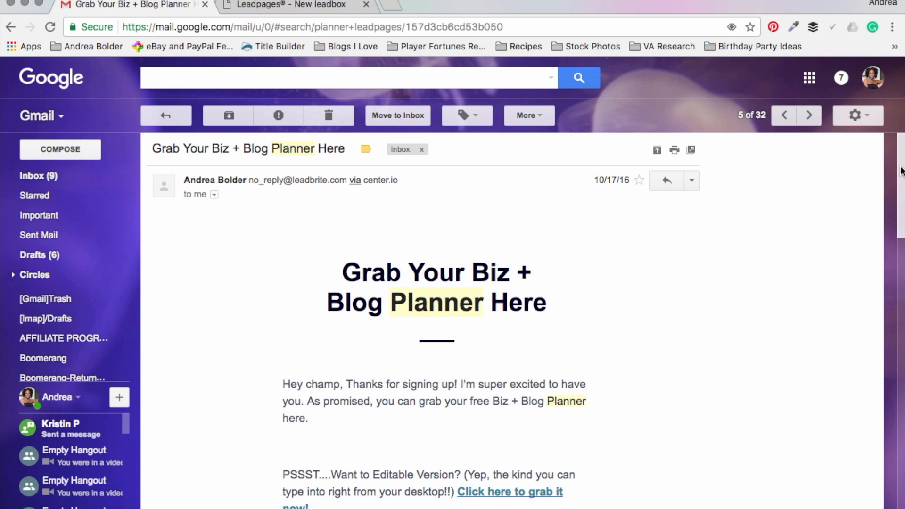
pyautogui.scroll(-3, 511, 450)
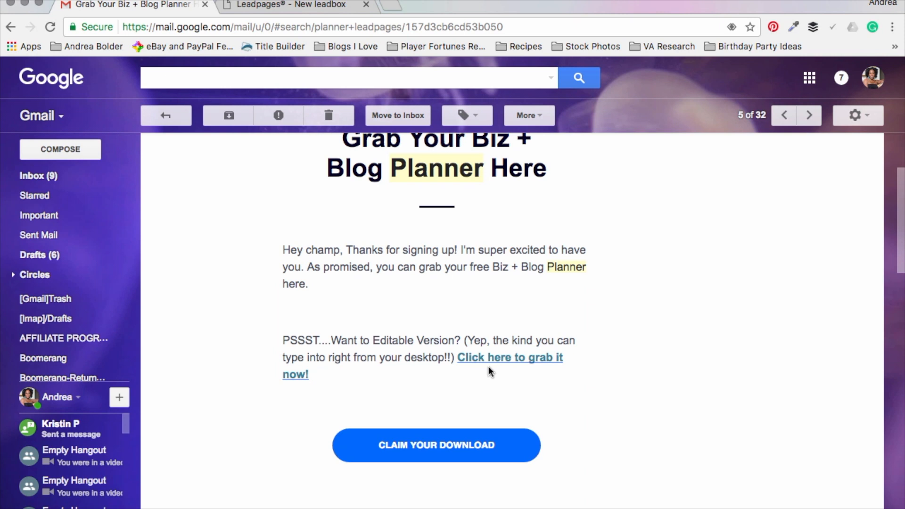
# Switch to Leadpages and open the account's Lead Magnet Delivery page.
pyautogui.hotkey('ctrl', 'Tab')
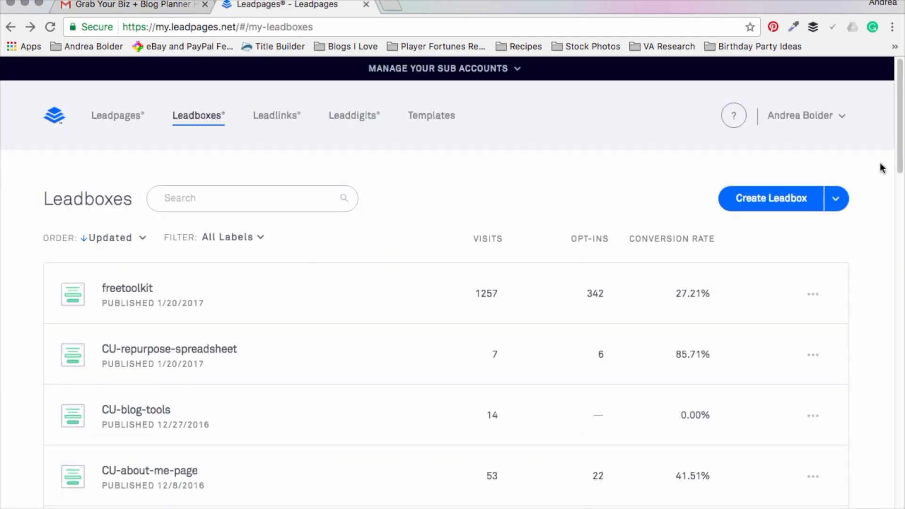
pyautogui.click(842, 121)
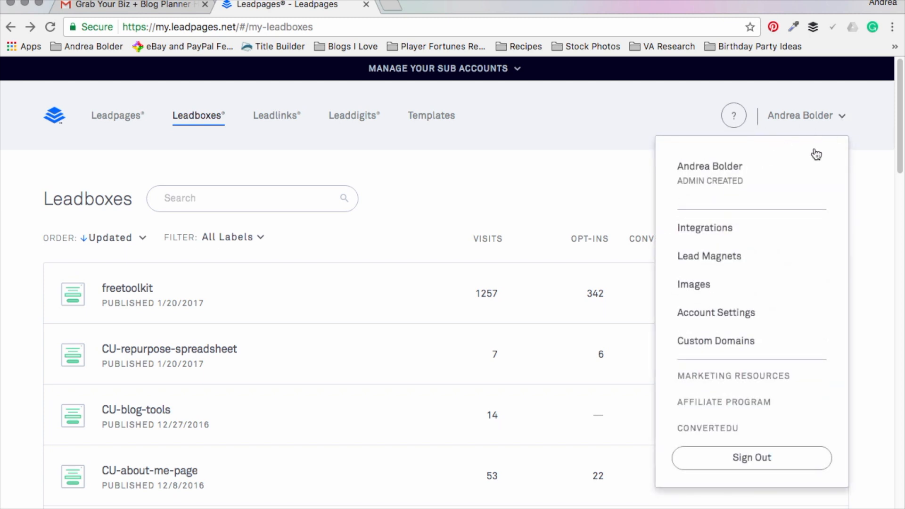
pyautogui.click(727, 263)
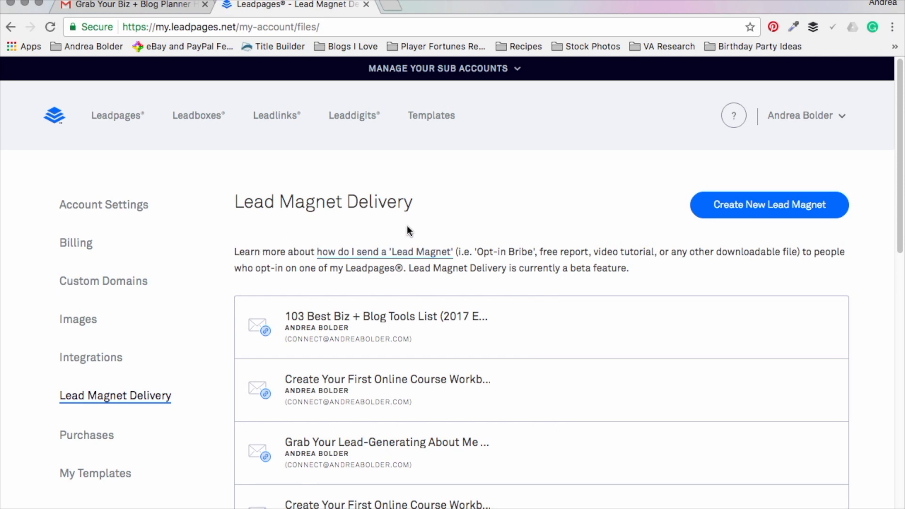
# Open a new lead magnet form, examine its file, name, sender and message fields, and close it without saving.
pyautogui.click(768, 212)
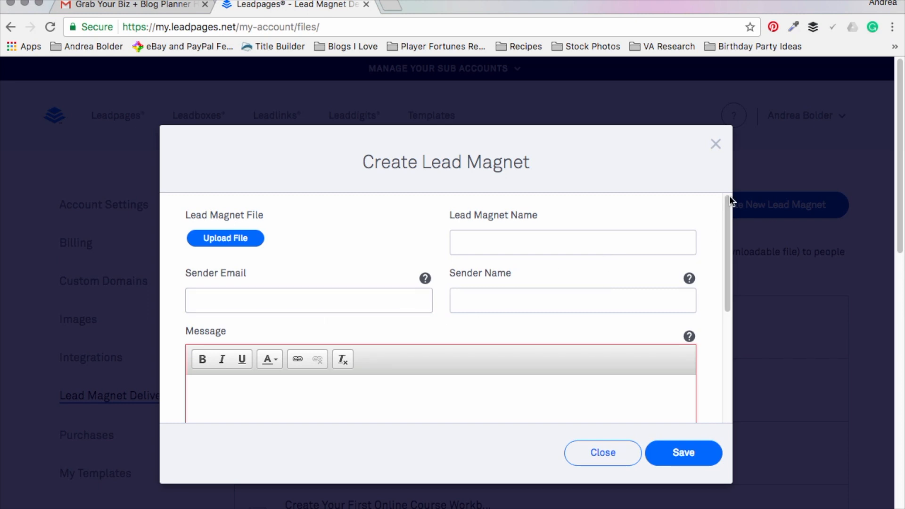
pyautogui.moveTo(729, 214); pyautogui.dragTo(728, 273)
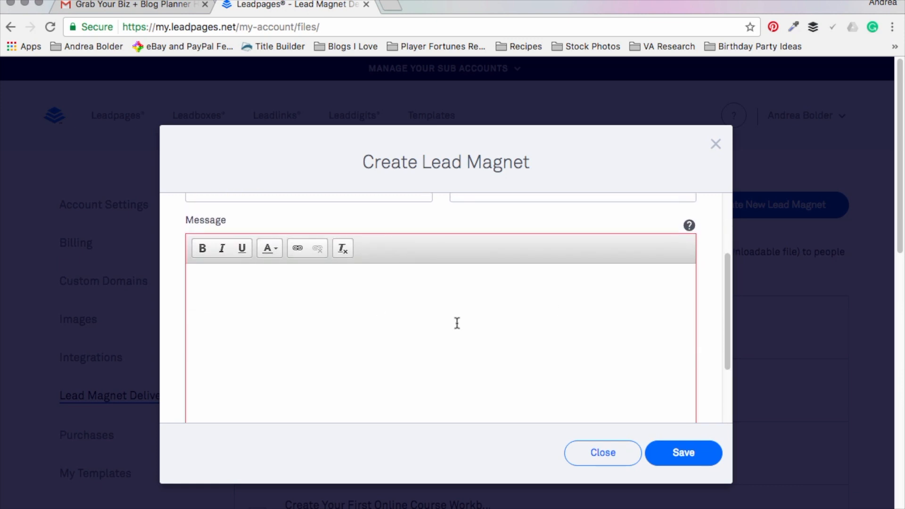
pyautogui.moveTo(726, 274)
pyautogui.mouseDown()
pyautogui.moveTo(726, 318)
pyautogui.moveTo(726, 265)
pyautogui.mouseUp()
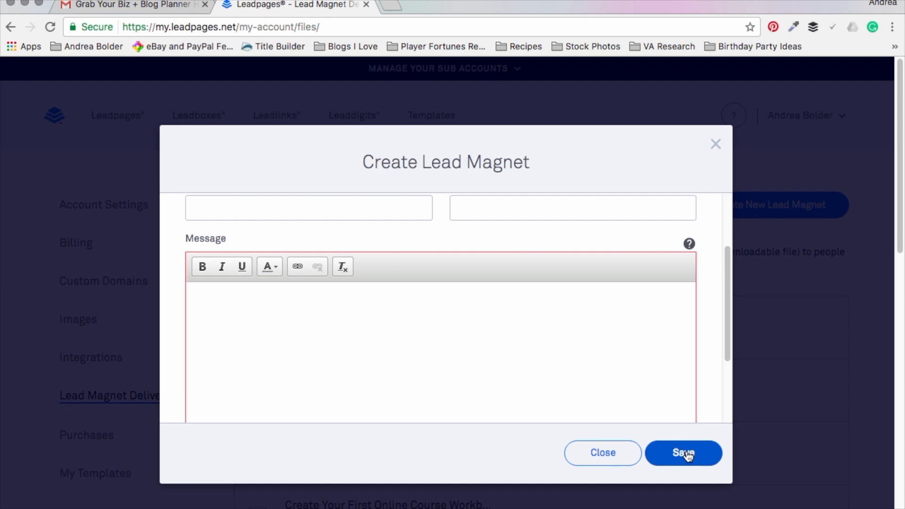
pyautogui.click(716, 144)
pyautogui.moveTo(901, 104)
pyautogui.mouseDown()
pyautogui.moveTo(904, 152)
pyautogui.moveTo(904, 96)
pyautogui.mouseUp()
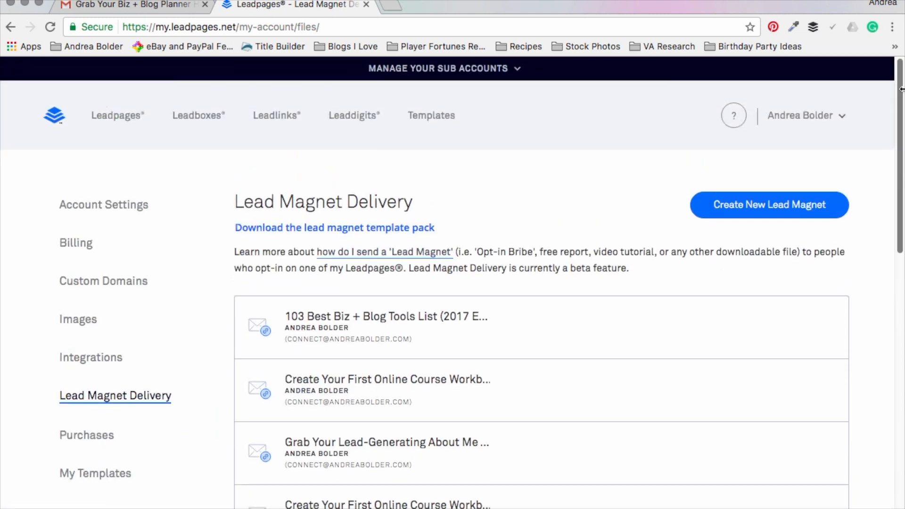